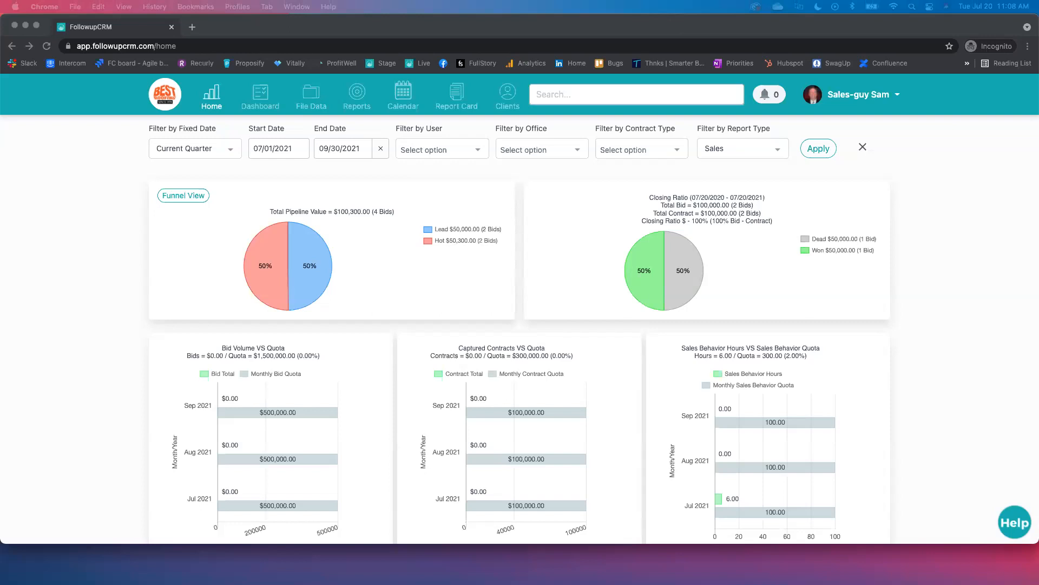
{"action": "left_click", "coordinate": [49, 178]}
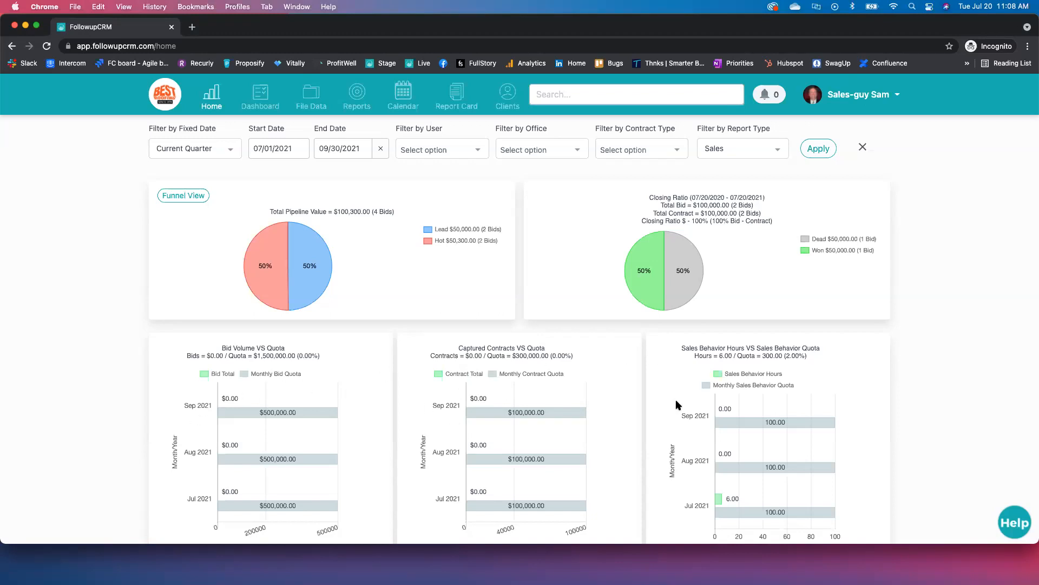
{"action": "scroll", "coordinate": [679, 405], "scroll_direction": "down", "scroll_amount": 1}
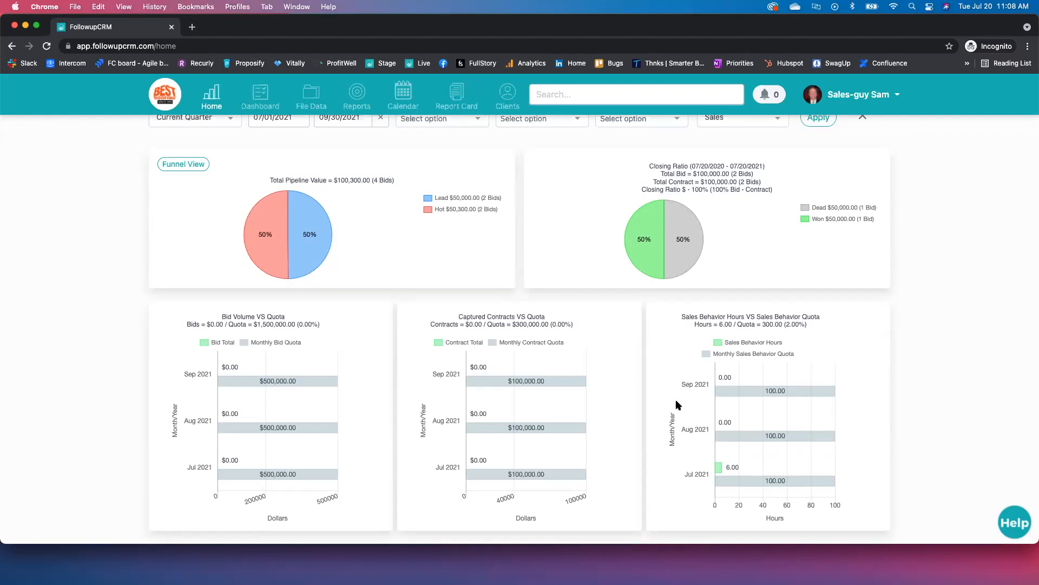
{"action": "scroll", "coordinate": [676, 402], "scroll_direction": "up", "scroll_amount": 1}
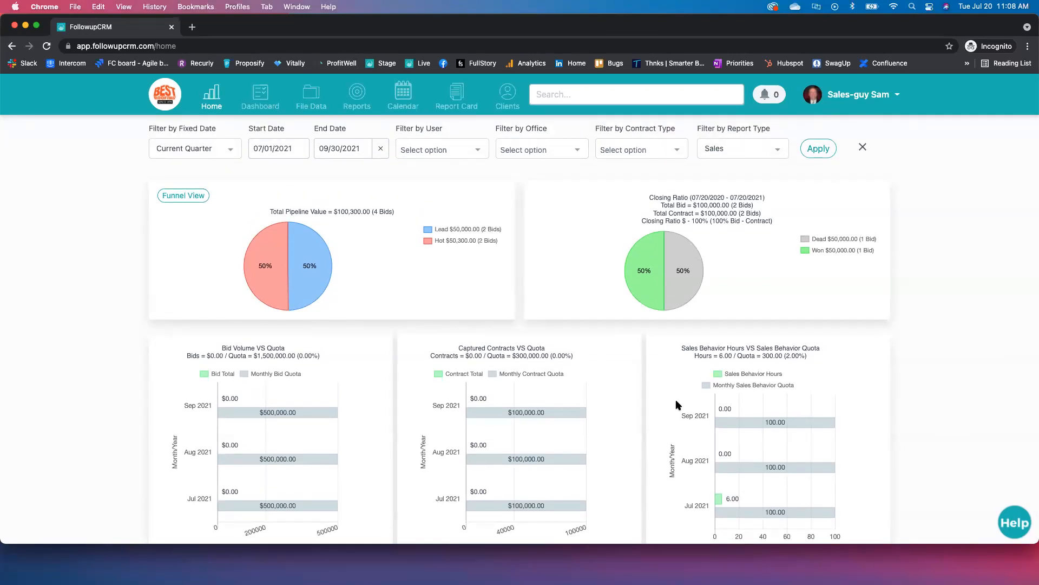
- Create and save a new project file called "Project name", filling its address from a suggested match for 1600
{"action": "left_click", "coordinate": [310, 102]}
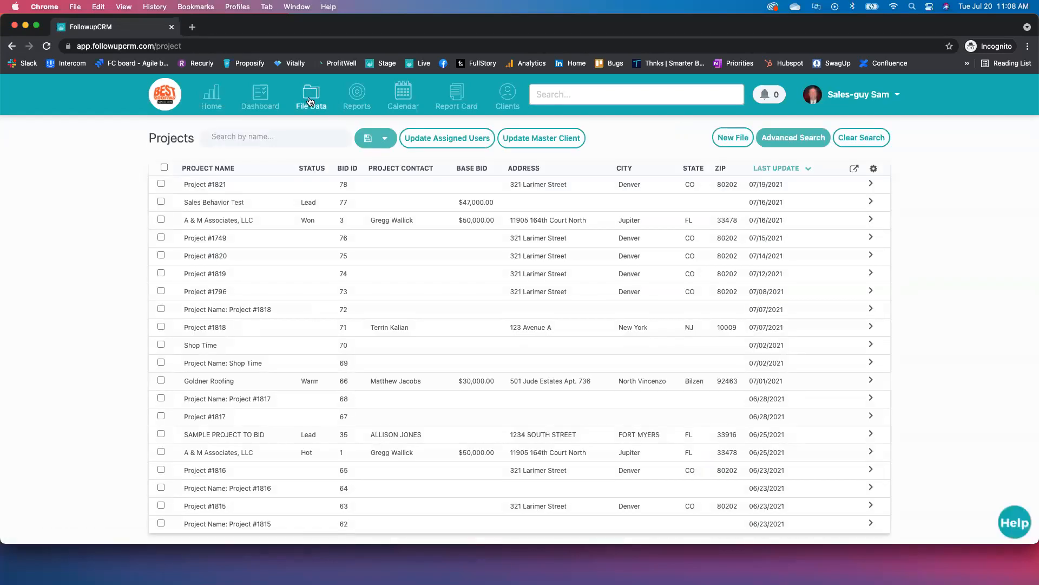
{"action": "left_click", "coordinate": [721, 142]}
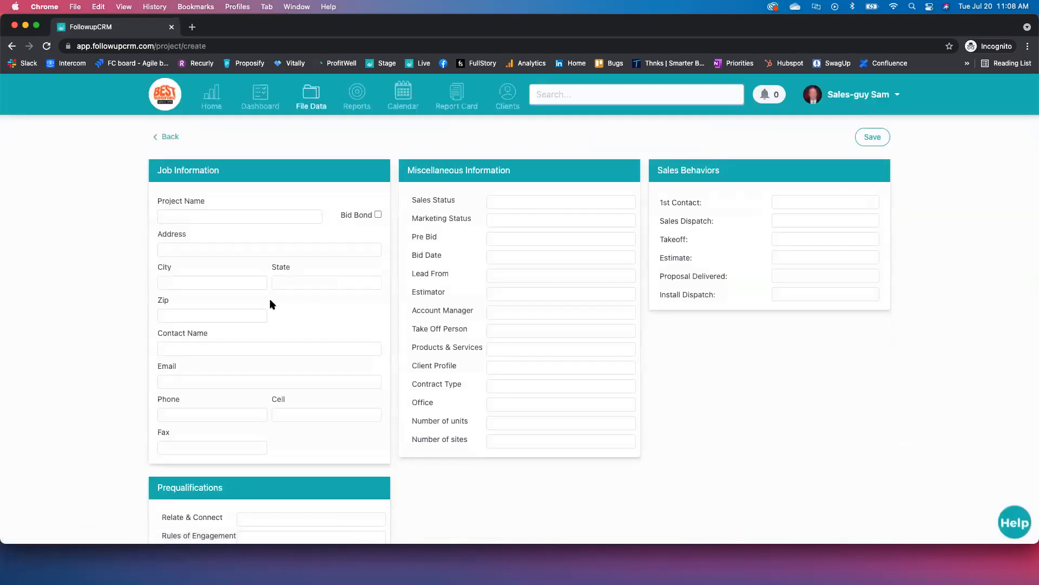
{"action": "type", "text": "Project name"}
{"action": "key", "text": "Tab"}
{"action": "key", "text": "Tab"}
{"action": "type", "text": "1600"}
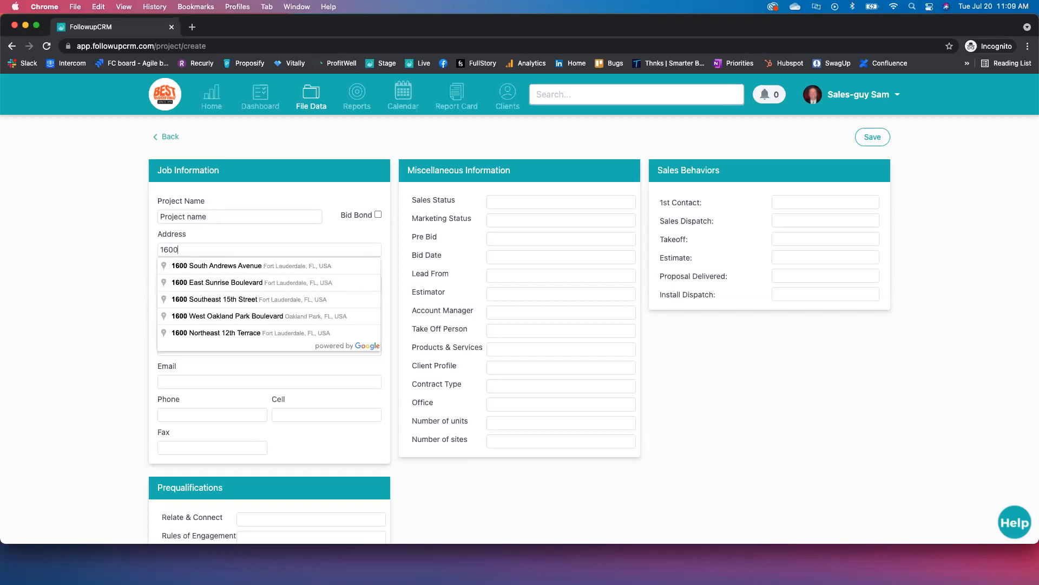
{"action": "left_click", "coordinate": [223, 300]}
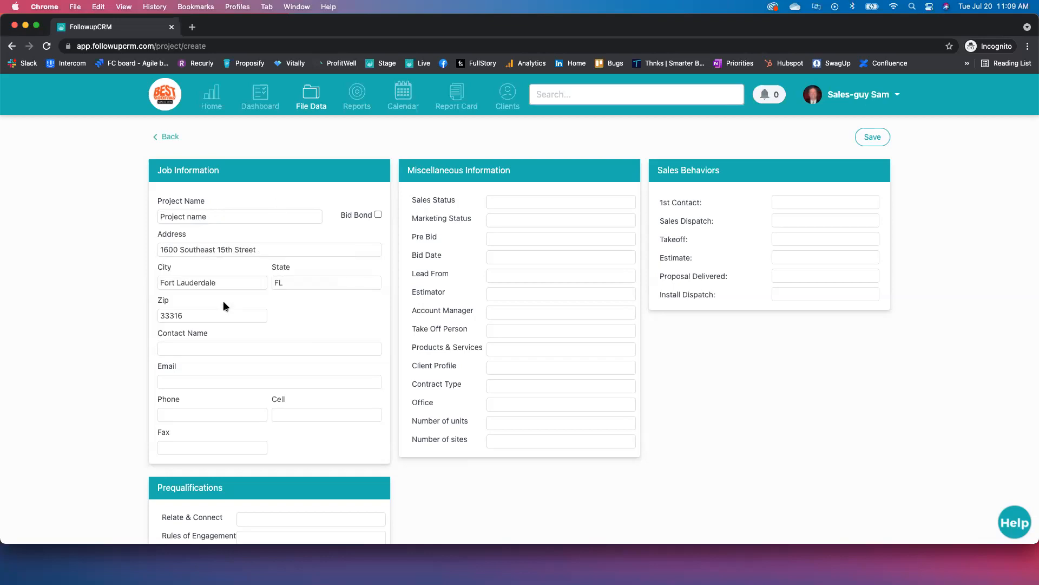
{"action": "left_click", "coordinate": [865, 140]}
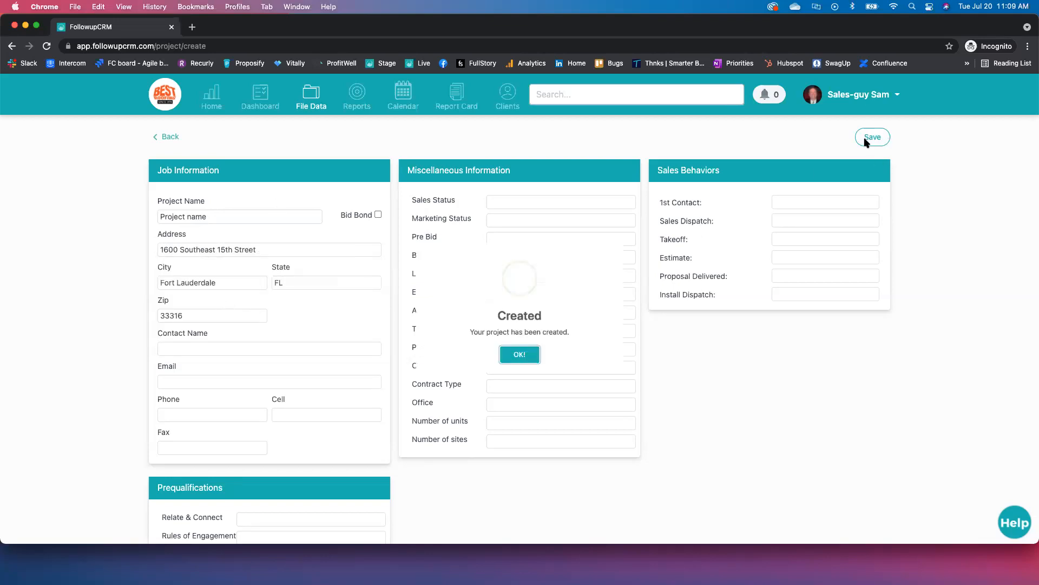
{"action": "left_click", "coordinate": [512, 357]}
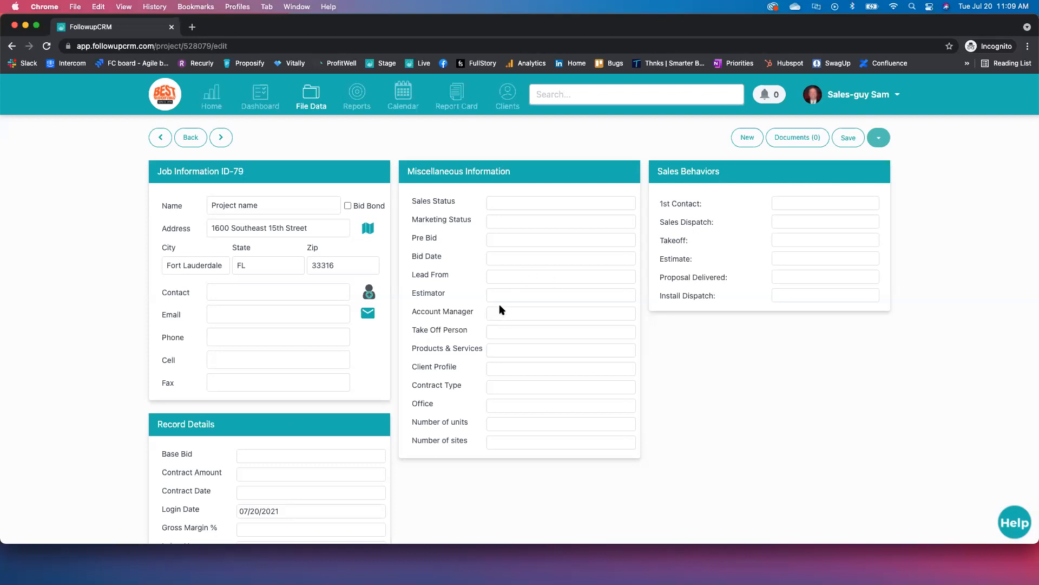
{"action": "left_click", "coordinate": [513, 371]}
{"action": "left_click", "coordinate": [469, 365]}
{"action": "left_click", "coordinate": [503, 386]}
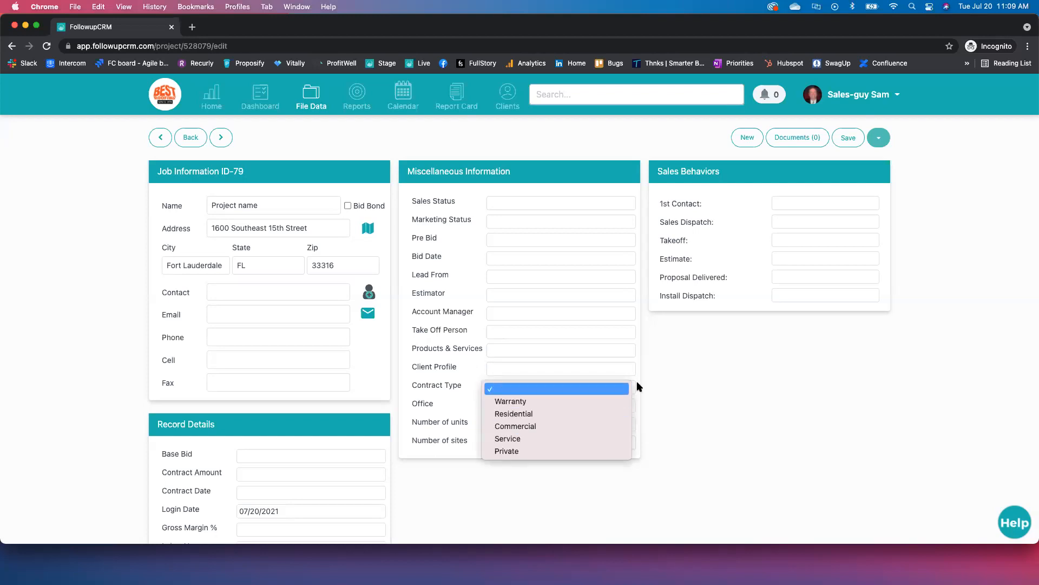
{"action": "left_click", "coordinate": [668, 370]}
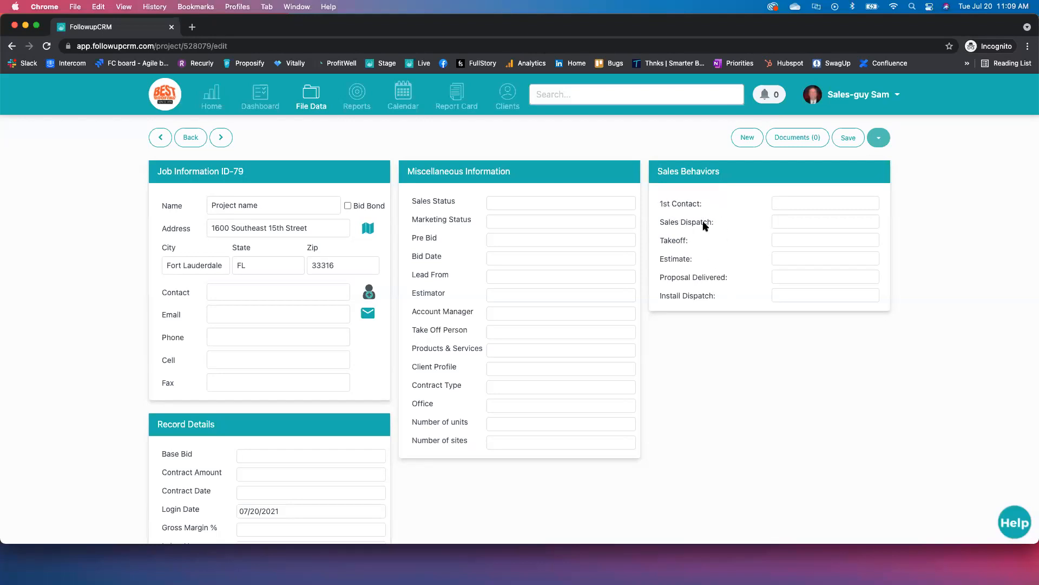
- Schedule the project's 1st Contact sales behavior for 7/23/2021 at 11:09 AM
{"action": "left_click", "coordinate": [837, 210]}
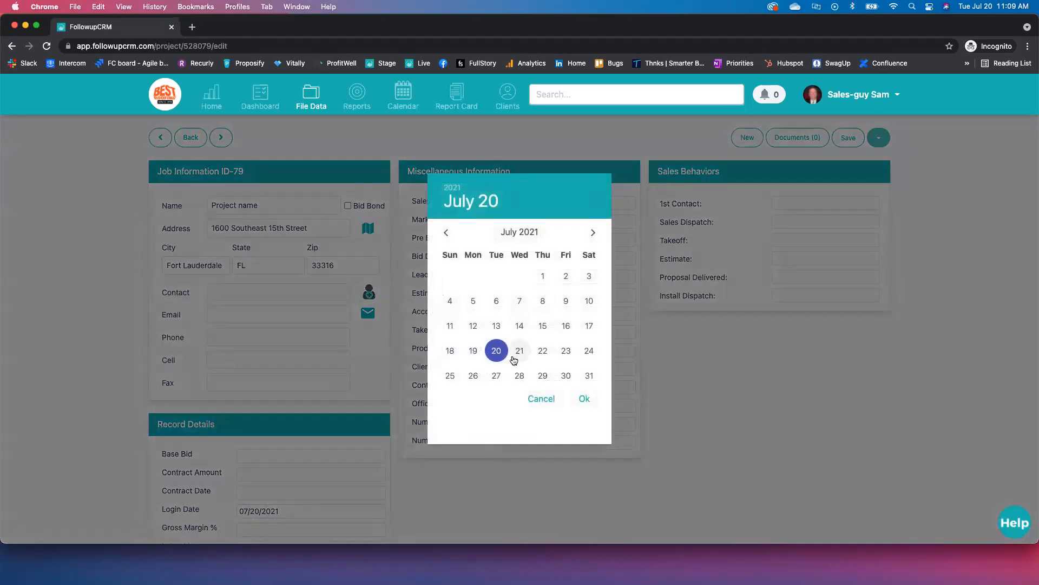
{"action": "left_click", "coordinate": [565, 351]}
{"action": "left_click", "coordinate": [585, 400]}
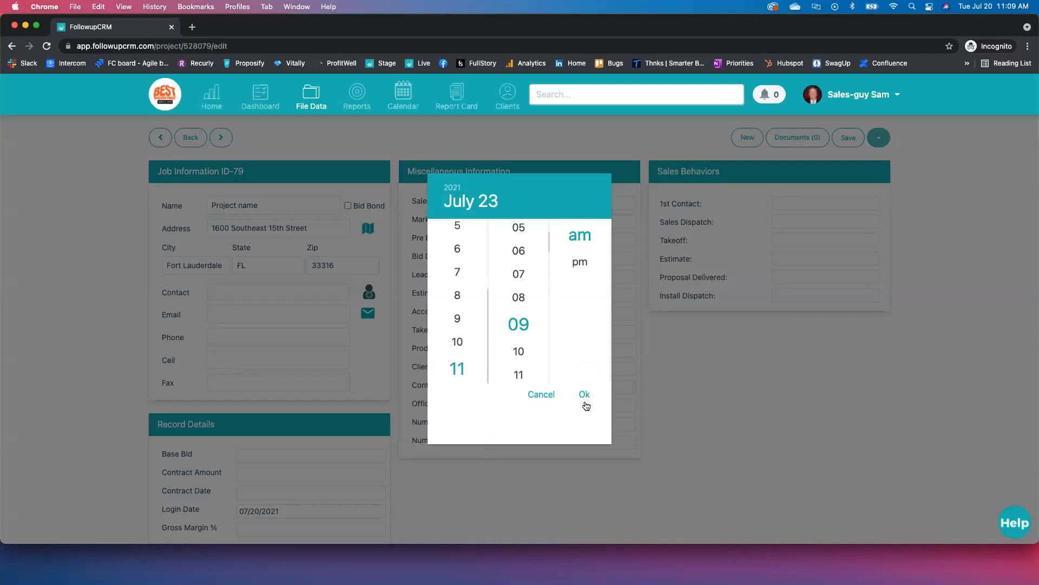
{"action": "left_click", "coordinate": [586, 400]}
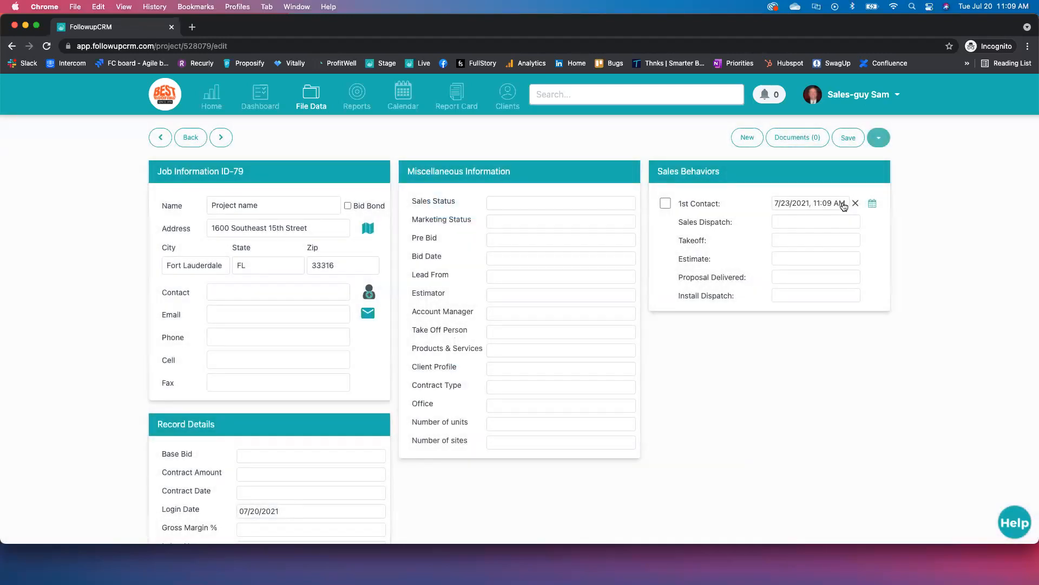
- Leave the project without saving, and open the first A & M Associates, LLC follow-up from the dashboard to review its company information
{"action": "left_click", "coordinate": [258, 99]}
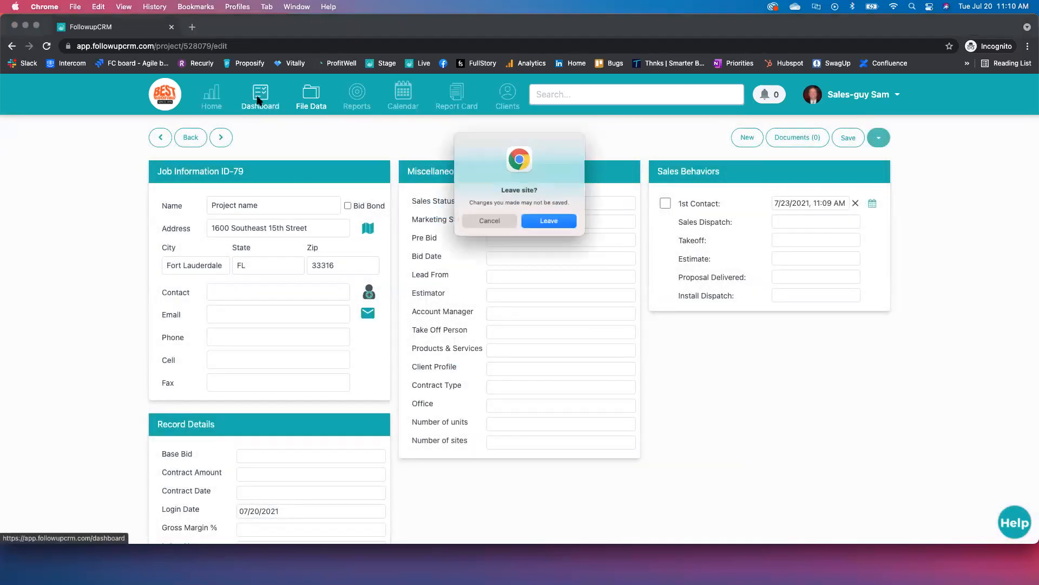
{"action": "left_click", "coordinate": [548, 223]}
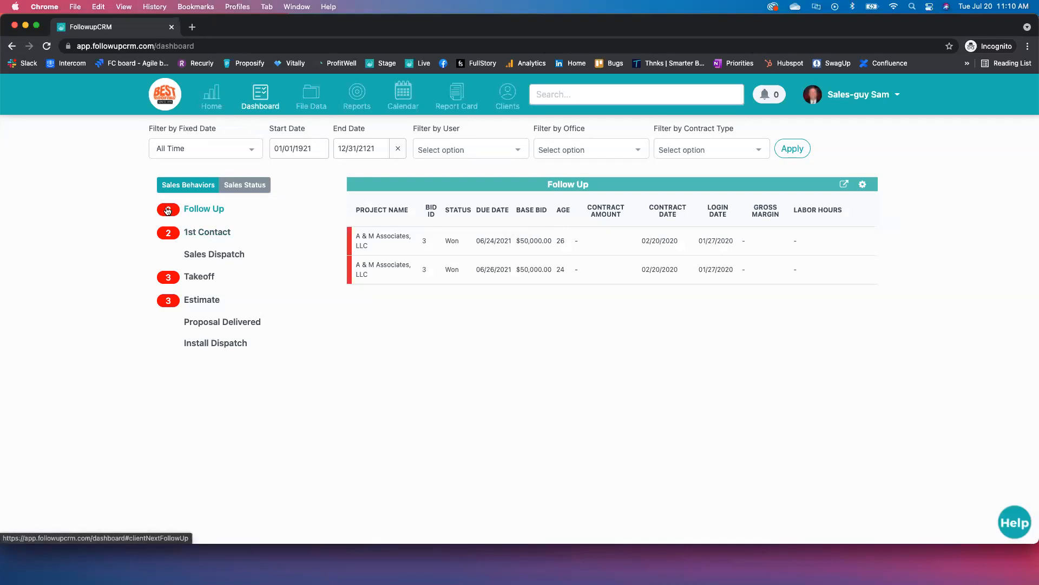
{"action": "left_click", "coordinate": [398, 248]}
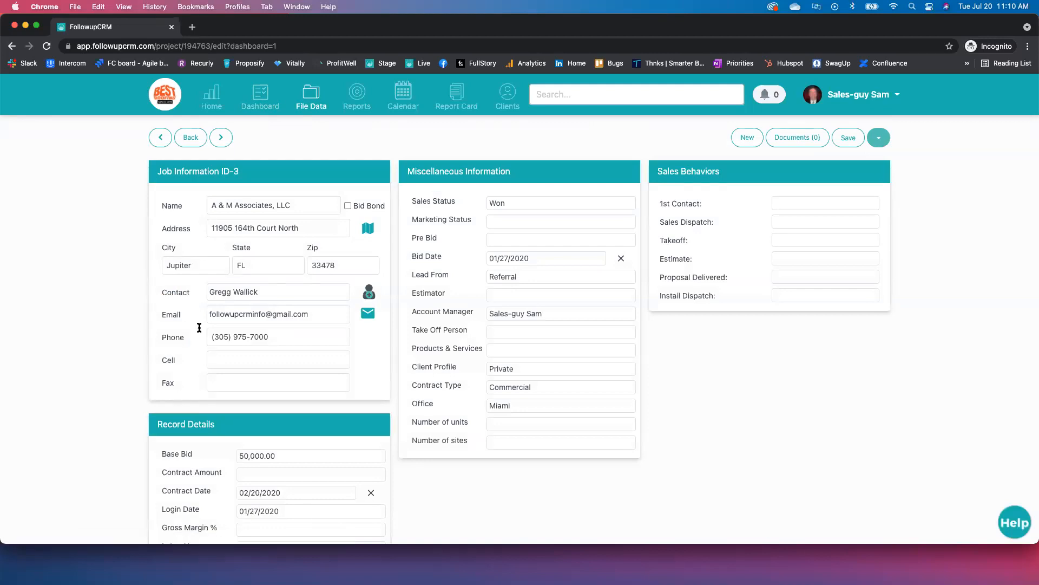
{"action": "scroll", "coordinate": [243, 320], "scroll_direction": "down", "scroll_amount": 1}
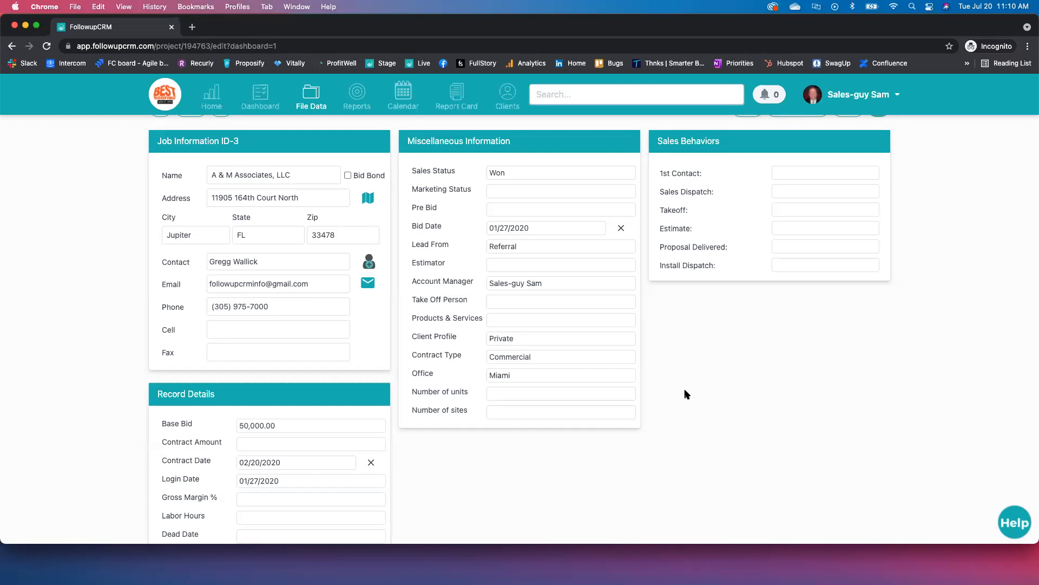
{"action": "scroll", "coordinate": [685, 394], "scroll_direction": "down", "scroll_amount": 5}
{"action": "scroll", "coordinate": [166, 415], "scroll_direction": "down", "scroll_amount": 1}
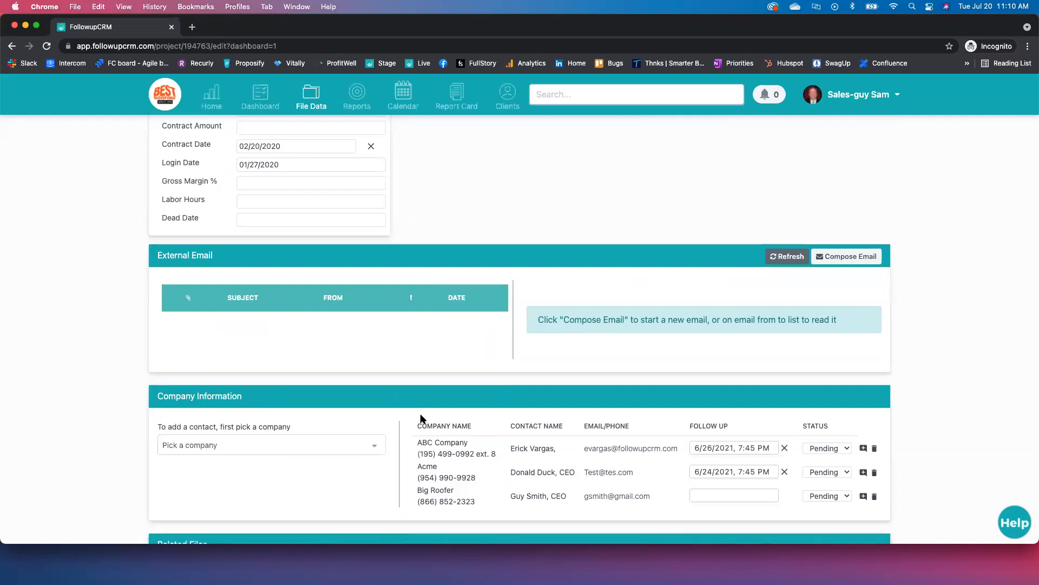
{"action": "scroll", "coordinate": [421, 443], "scroll_direction": "up", "scroll_amount": 1}
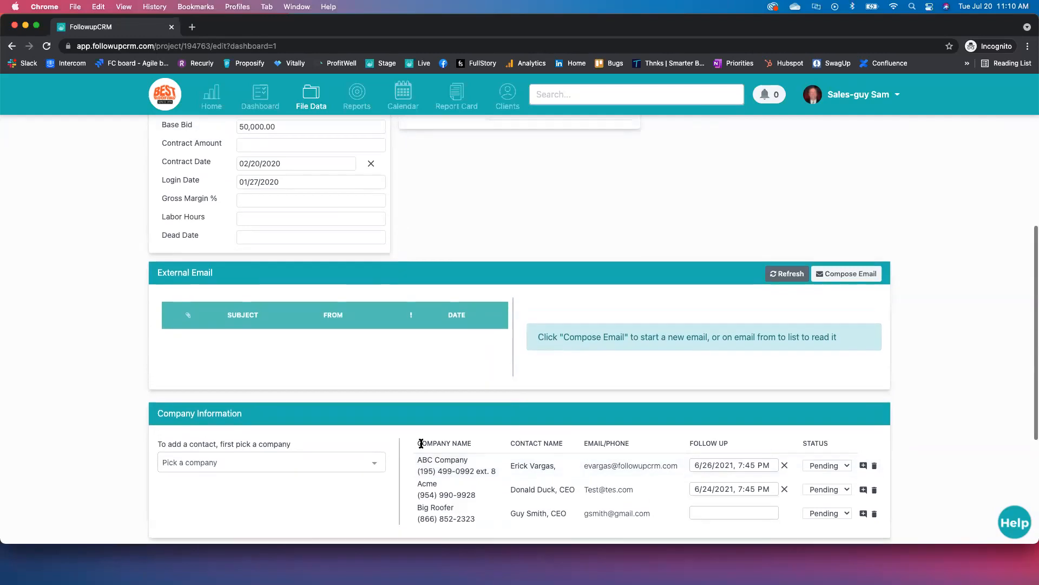
- Open the ABC Company client record from the project and review its analytics, contacts and related companies
{"action": "left_click", "coordinate": [426, 459]}
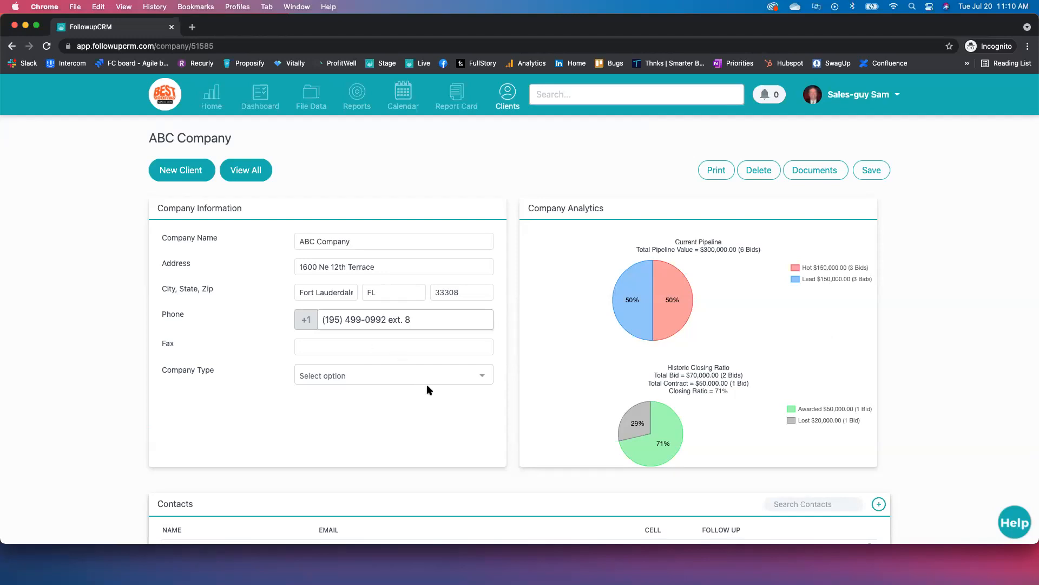
{"action": "scroll", "coordinate": [428, 387], "scroll_direction": "down", "scroll_amount": 3}
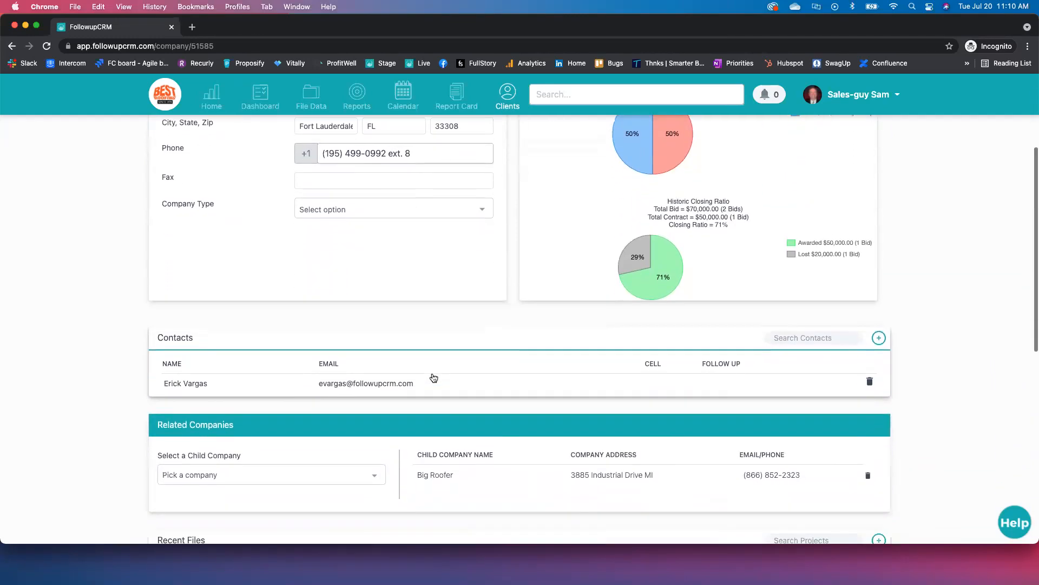
{"action": "scroll", "coordinate": [435, 377], "scroll_direction": "up", "scroll_amount": 1}
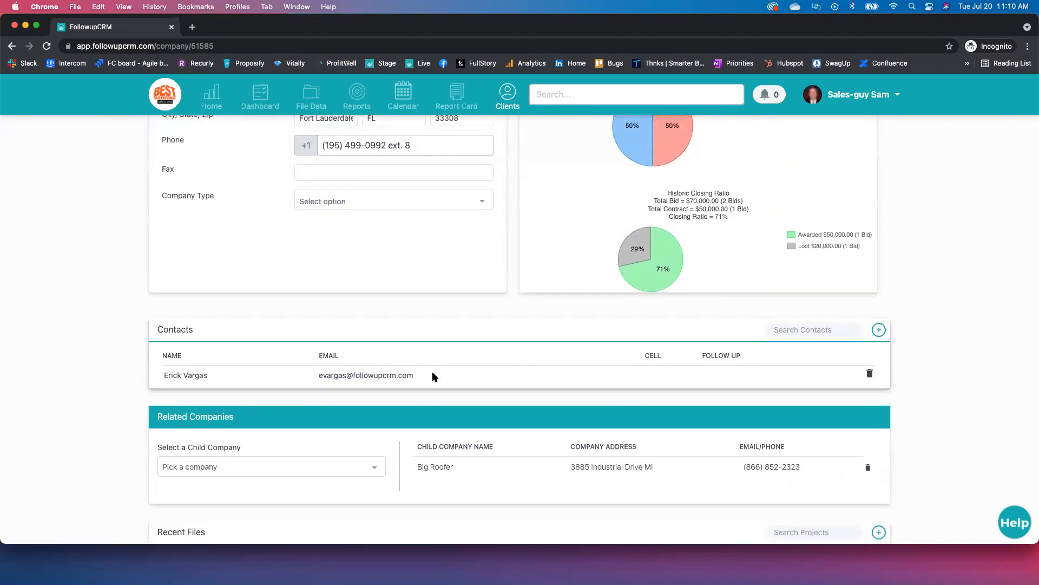
{"action": "scroll", "coordinate": [434, 376], "scroll_direction": "up", "scroll_amount": 3}
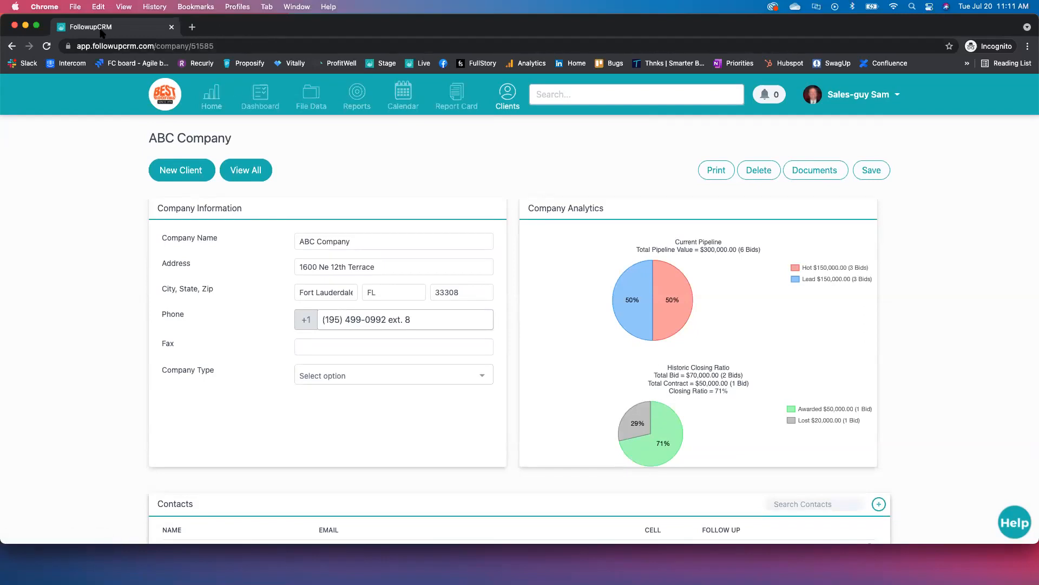
- Switch to the FollowupCRM staging window and open the project file with bid ID 6258
{"action": "left_click_drag", "start_coordinate": [238, 32], "coordinate": [433, 582]}
{"action": "left_click", "coordinate": [102, 225]}
{"action": "left_click", "coordinate": [309, 106]}
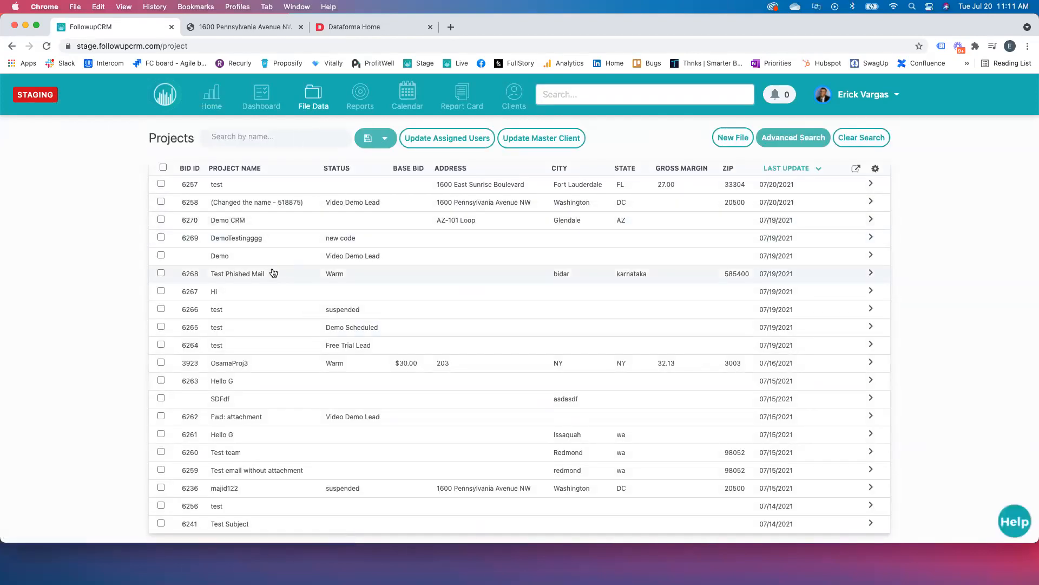
{"action": "scroll", "coordinate": [306, 428], "scroll_direction": "down", "scroll_amount": 1}
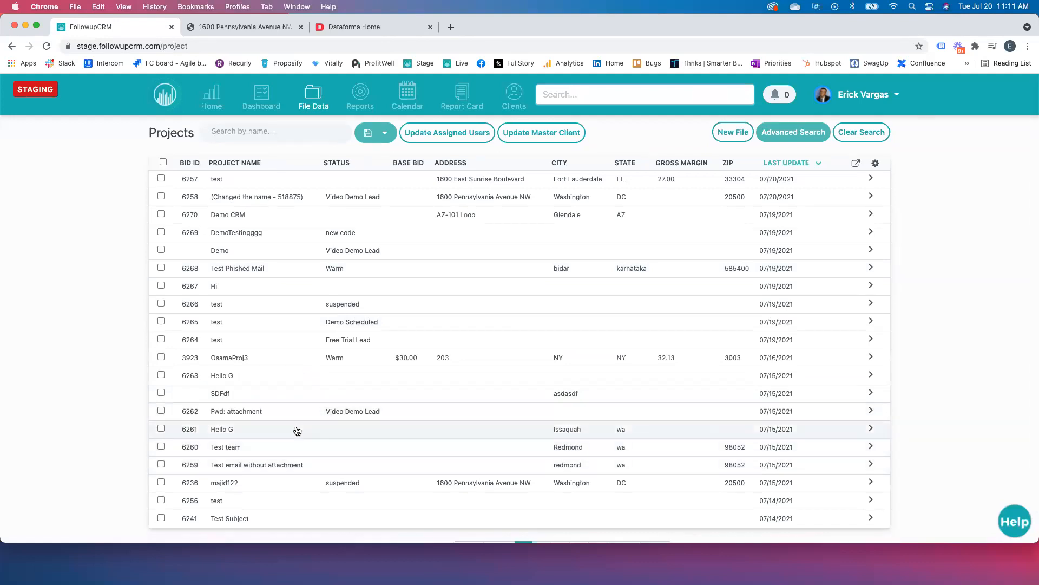
{"action": "left_click", "coordinate": [292, 196]}
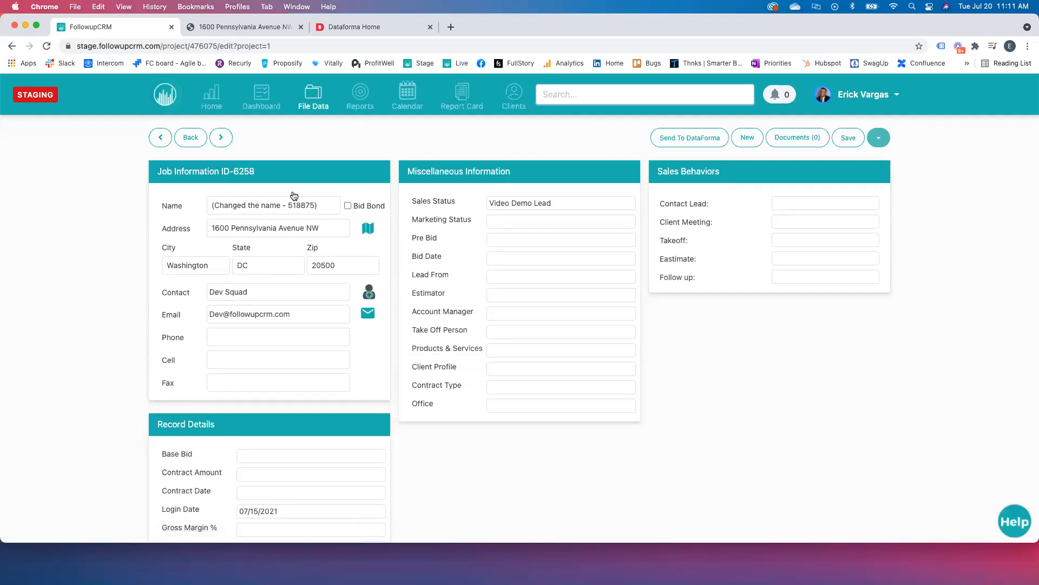
- Send the project to DataForma using the Create Client option
{"action": "left_click", "coordinate": [667, 148]}
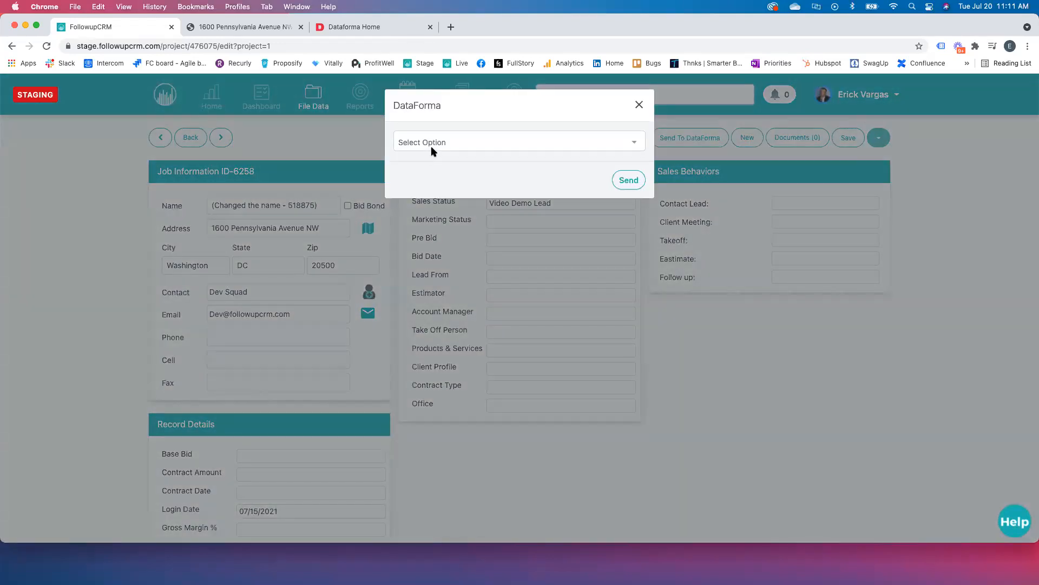
{"action": "left_click", "coordinate": [432, 151]}
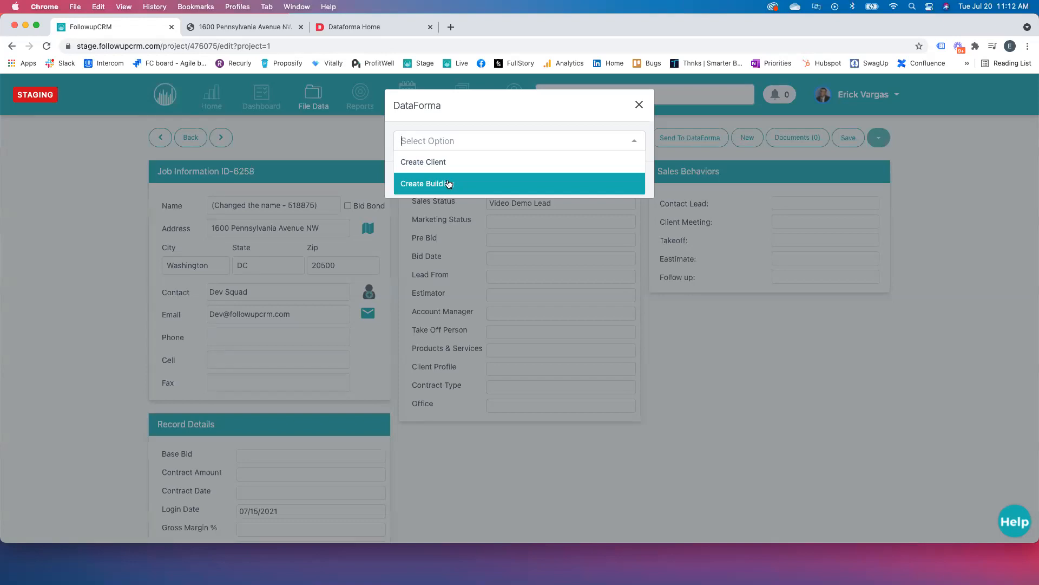
{"action": "left_click", "coordinate": [454, 172]}
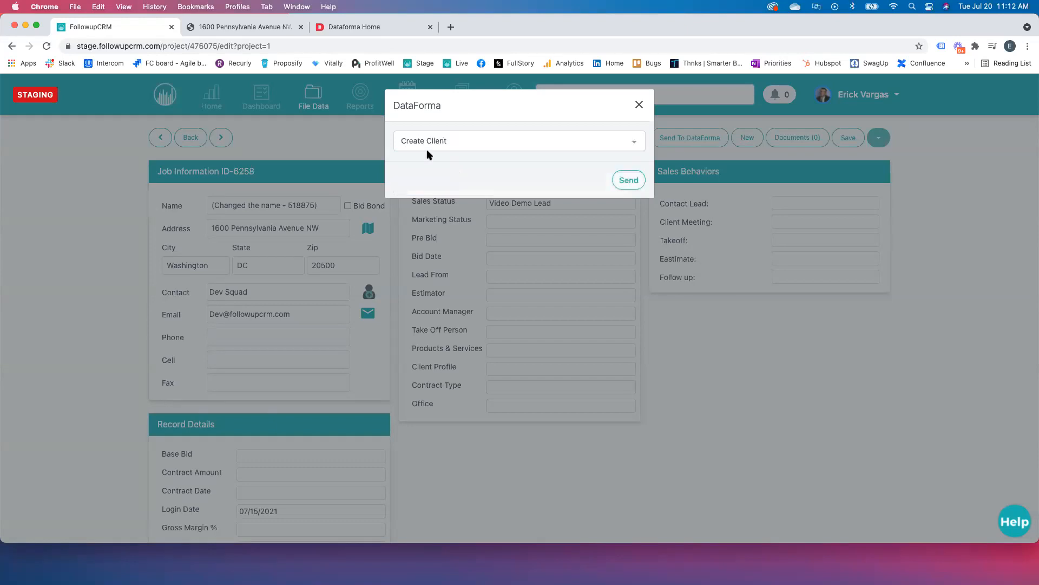
{"action": "left_click", "coordinate": [624, 179]}
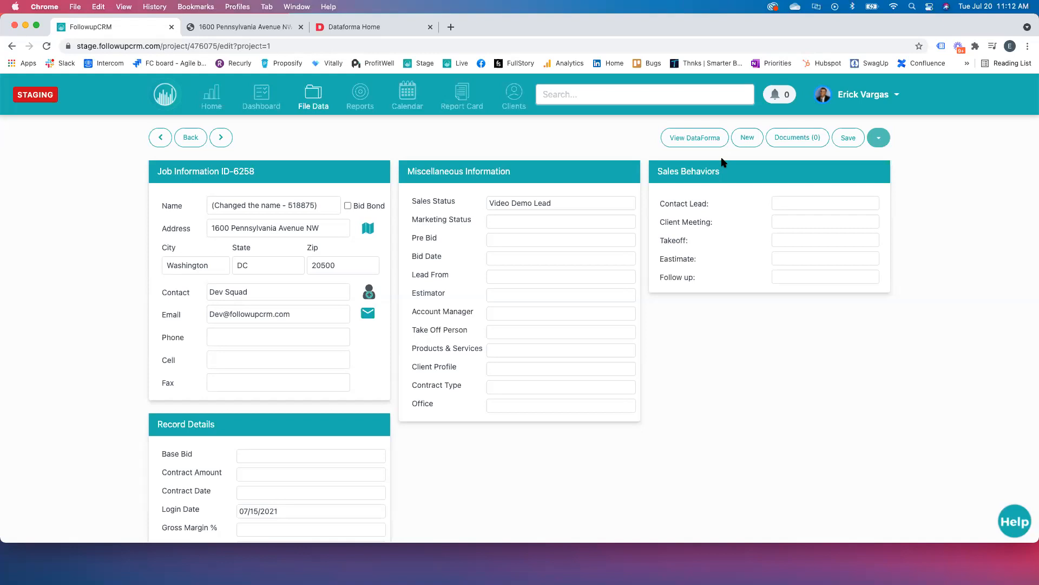
- View the project's company record in Dataforma, compare it with the CRM project, and return to FollowupCRM
{"action": "left_click", "coordinate": [674, 142]}
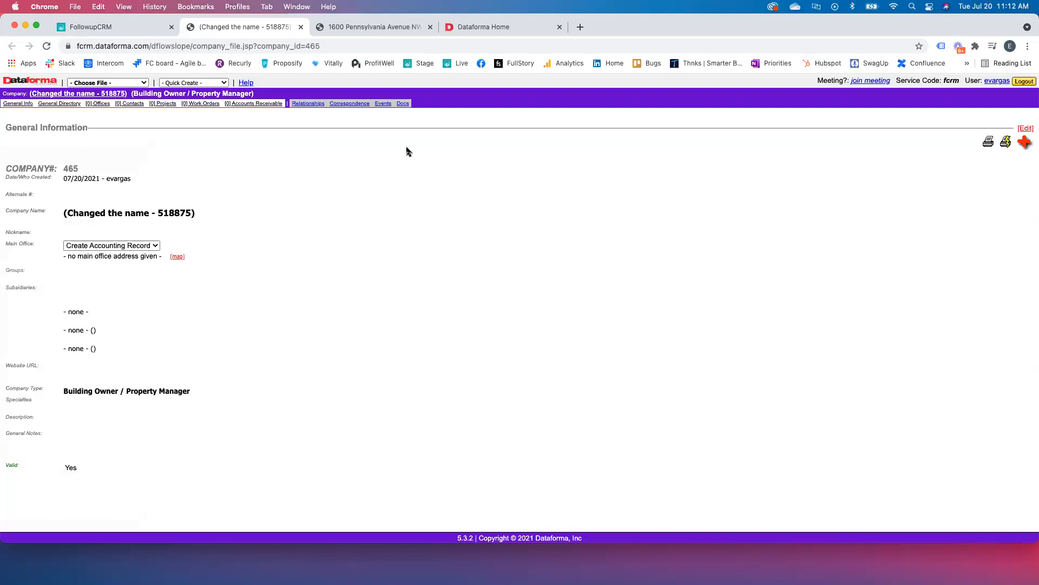
{"action": "left_click", "coordinate": [127, 28]}
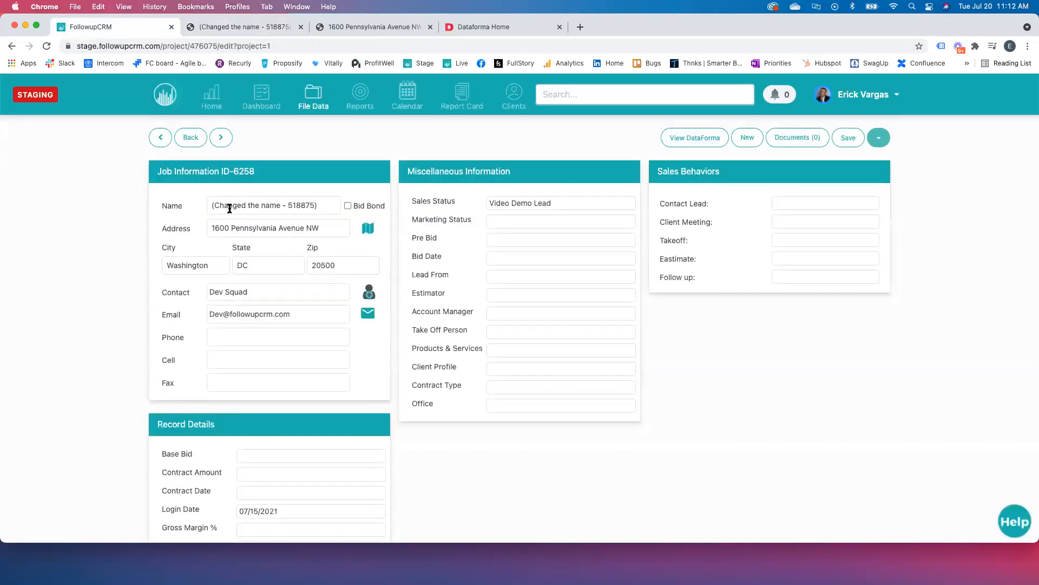
{"action": "left_click", "coordinate": [238, 27]}
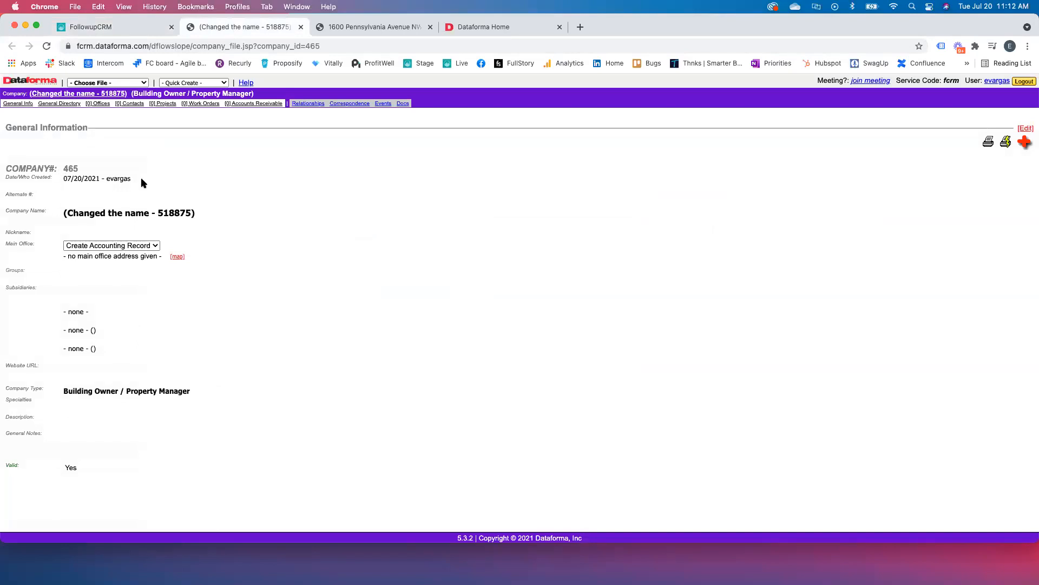
{"action": "left_click", "coordinate": [150, 29]}
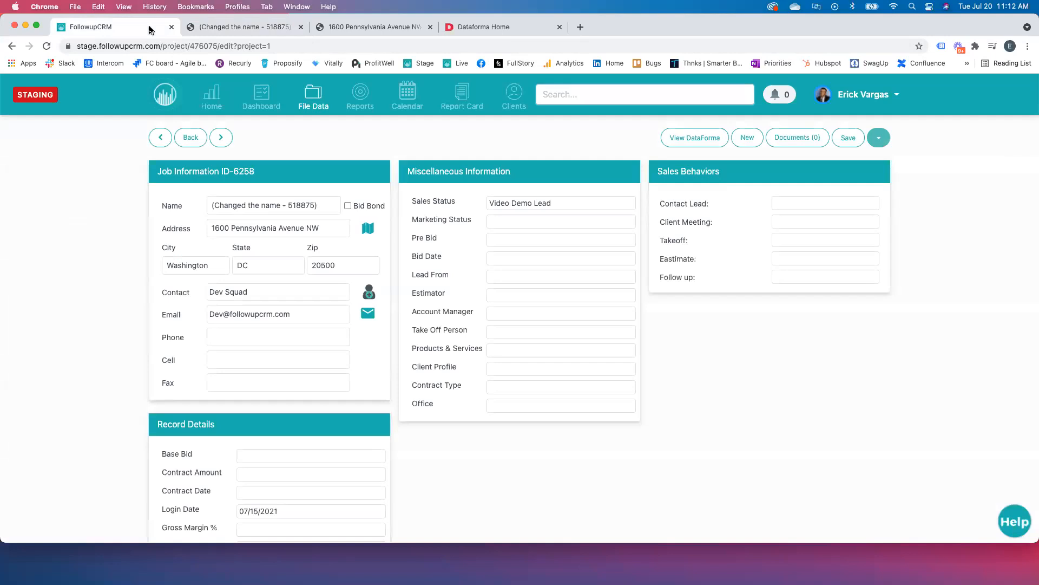
- Create and save a new project file named TEST, filling in its street address from the Southeast 15th Street suggestion
{"action": "left_click", "coordinate": [321, 108]}
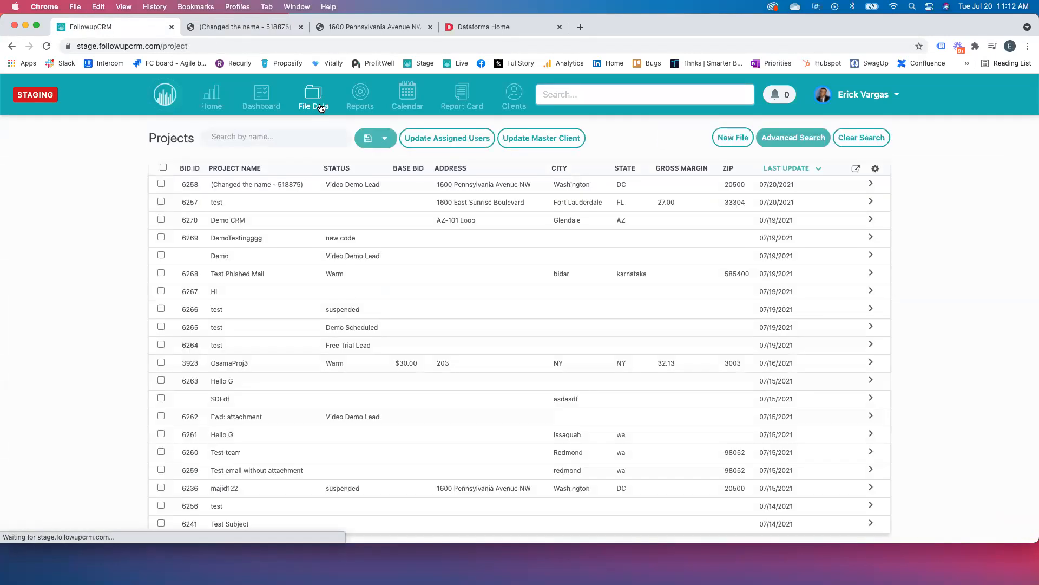
{"action": "left_click", "coordinate": [731, 141]}
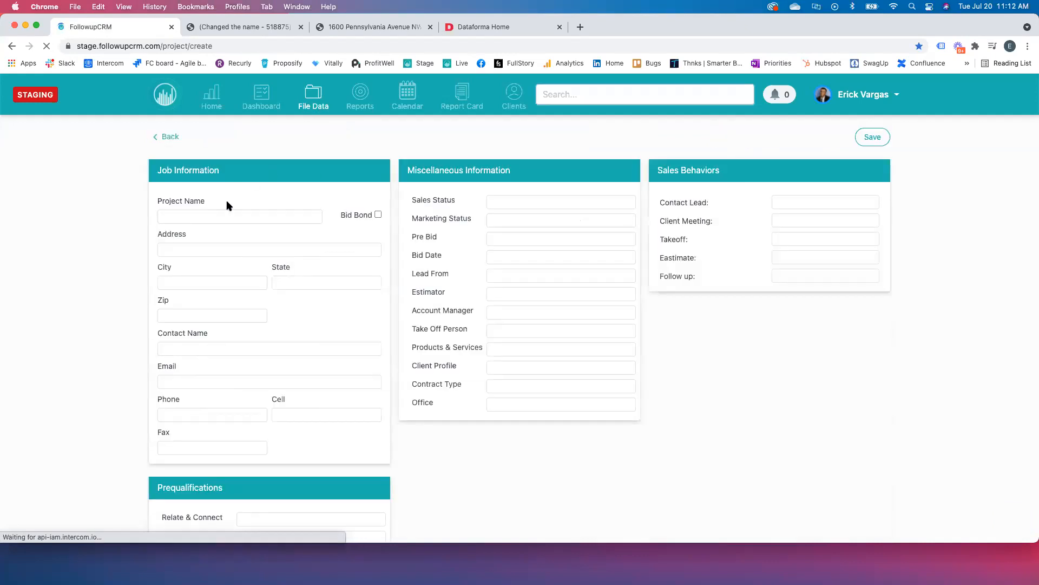
{"action": "left_click", "coordinate": [226, 210]}
{"action": "type", "text": "TEST"}
{"action": "key", "text": "Tab"}
{"action": "key", "text": "Tab"}
{"action": "type", "text": "1600"}
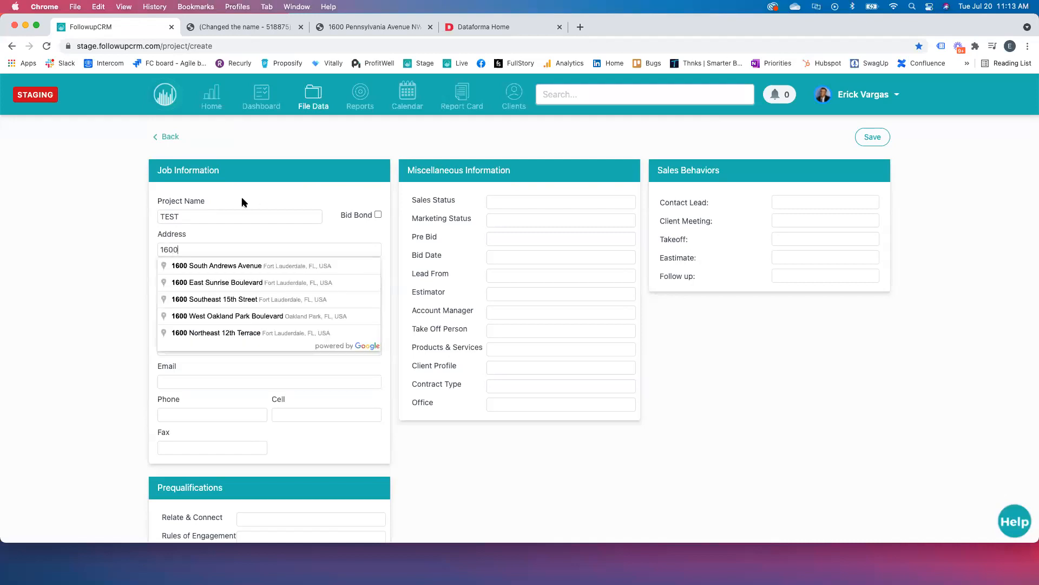
{"action": "left_click", "coordinate": [192, 303]}
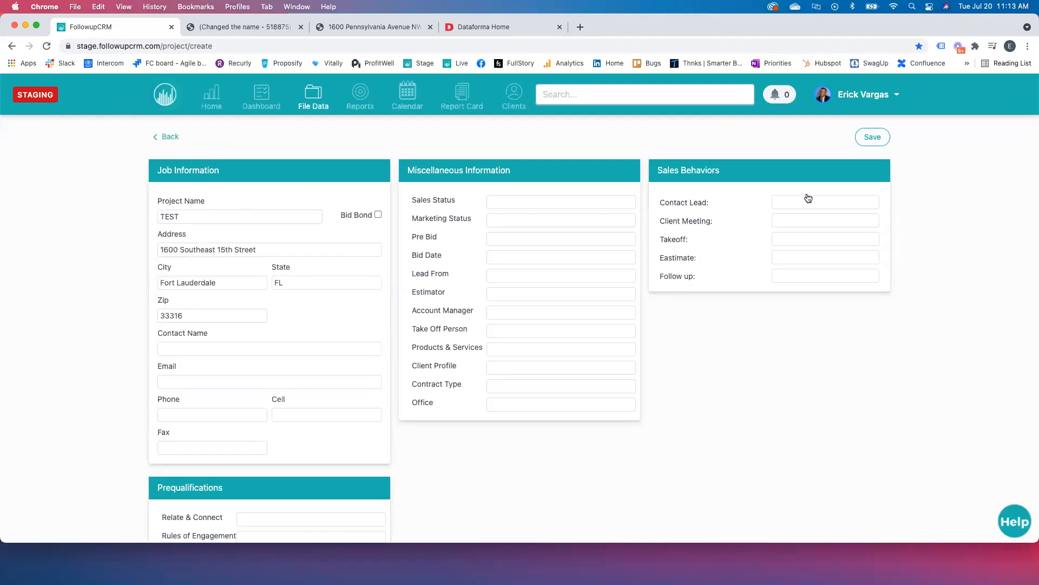
{"action": "left_click", "coordinate": [872, 138]}
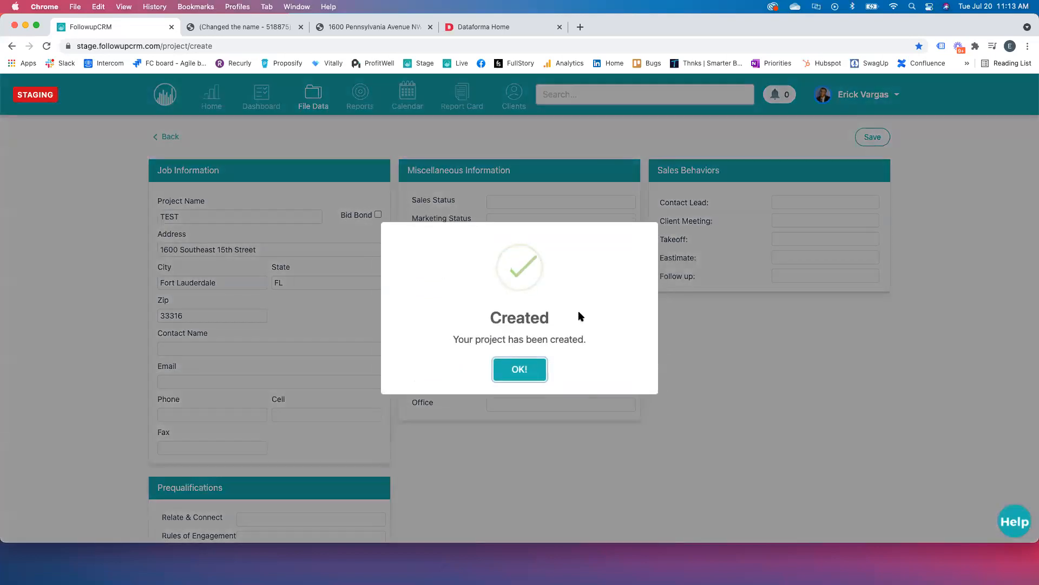
{"action": "left_click", "coordinate": [514, 374]}
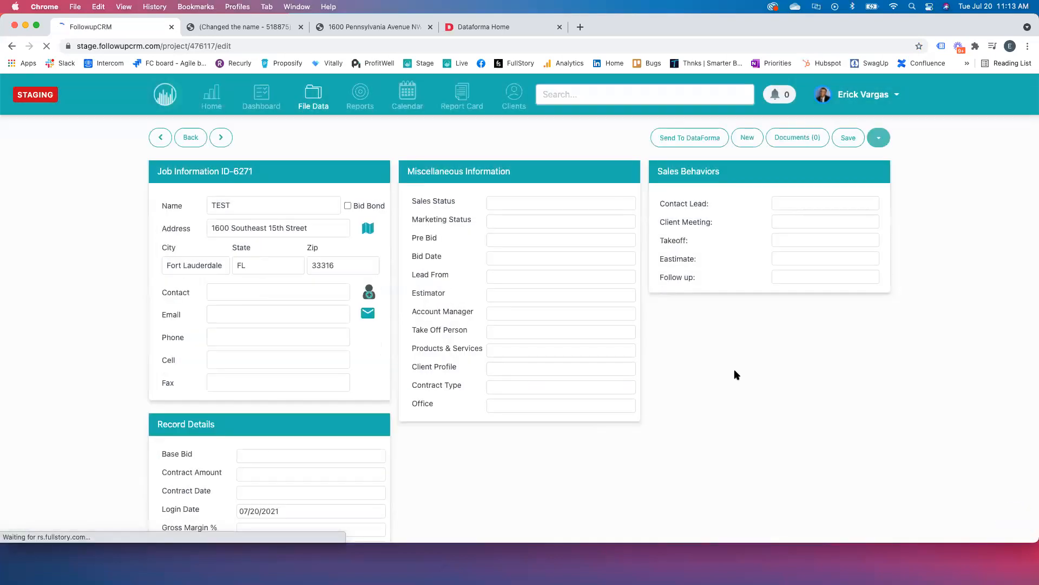
- Send the TEST project to DataForma as a new building record and open that record in Dataforma
{"action": "left_click", "coordinate": [691, 139]}
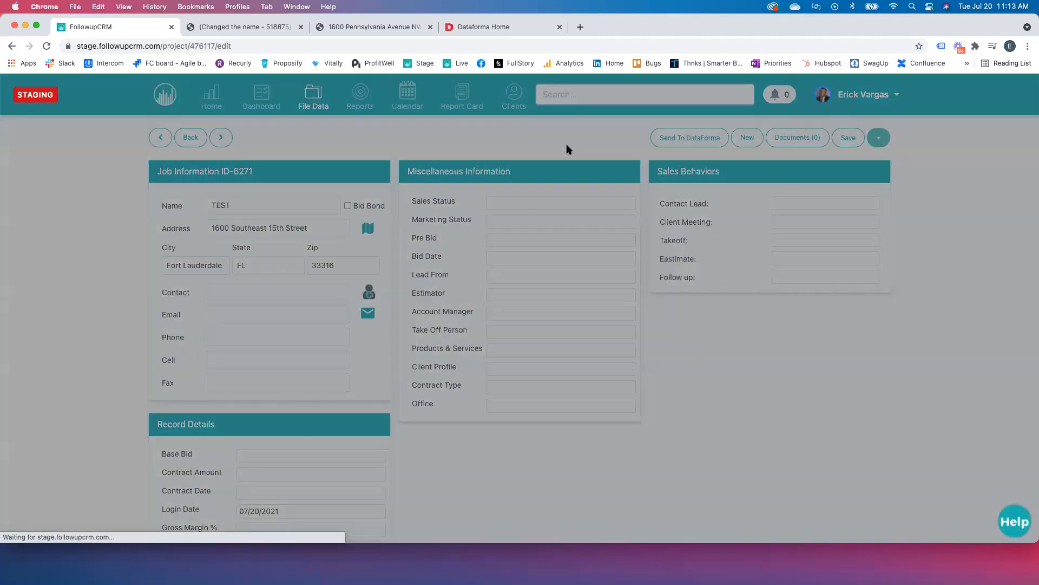
{"action": "left_click", "coordinate": [460, 186]}
{"action": "left_click", "coordinate": [629, 180]}
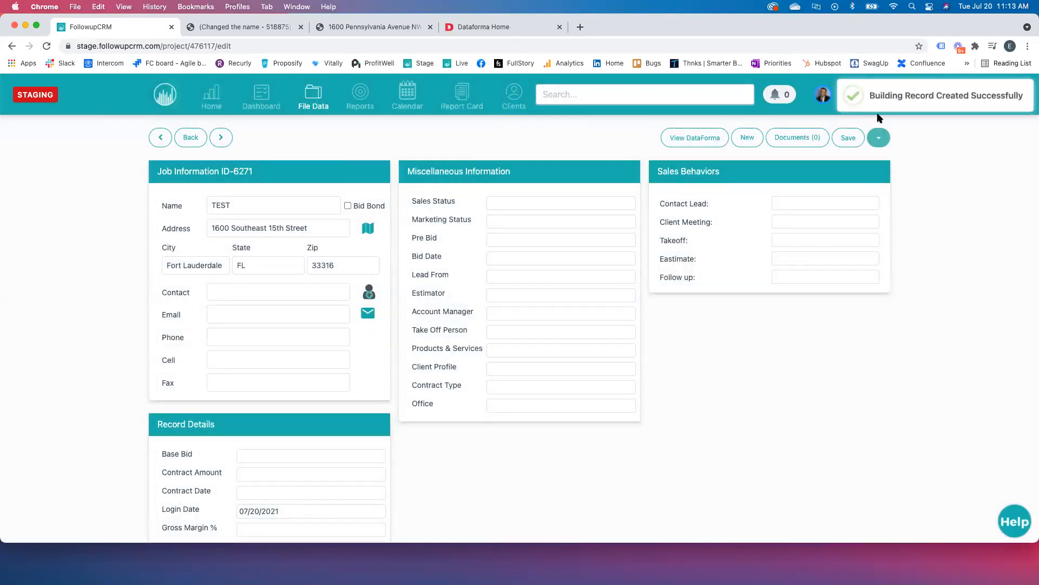
{"action": "left_click", "coordinate": [680, 141]}
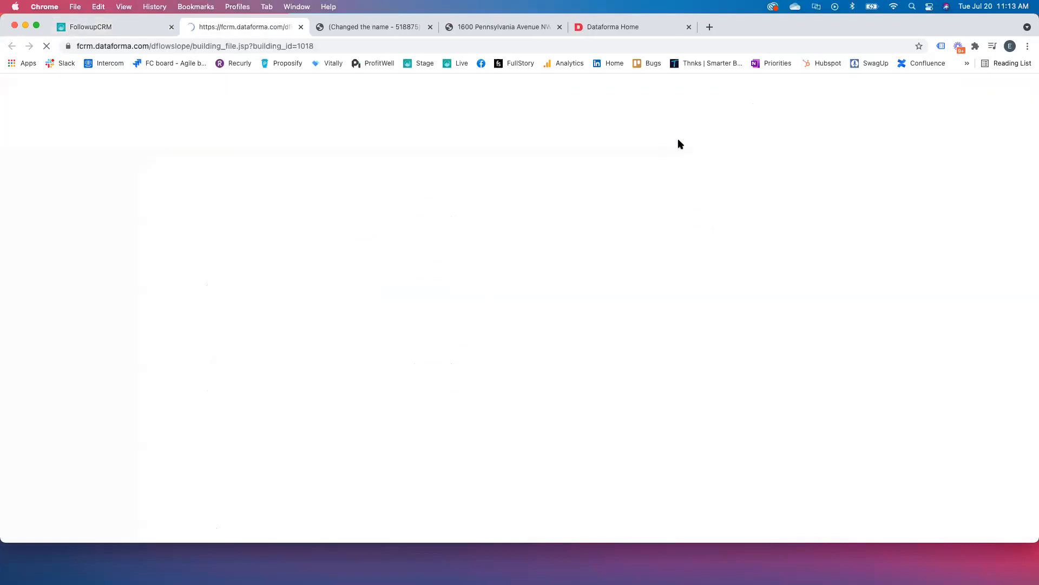